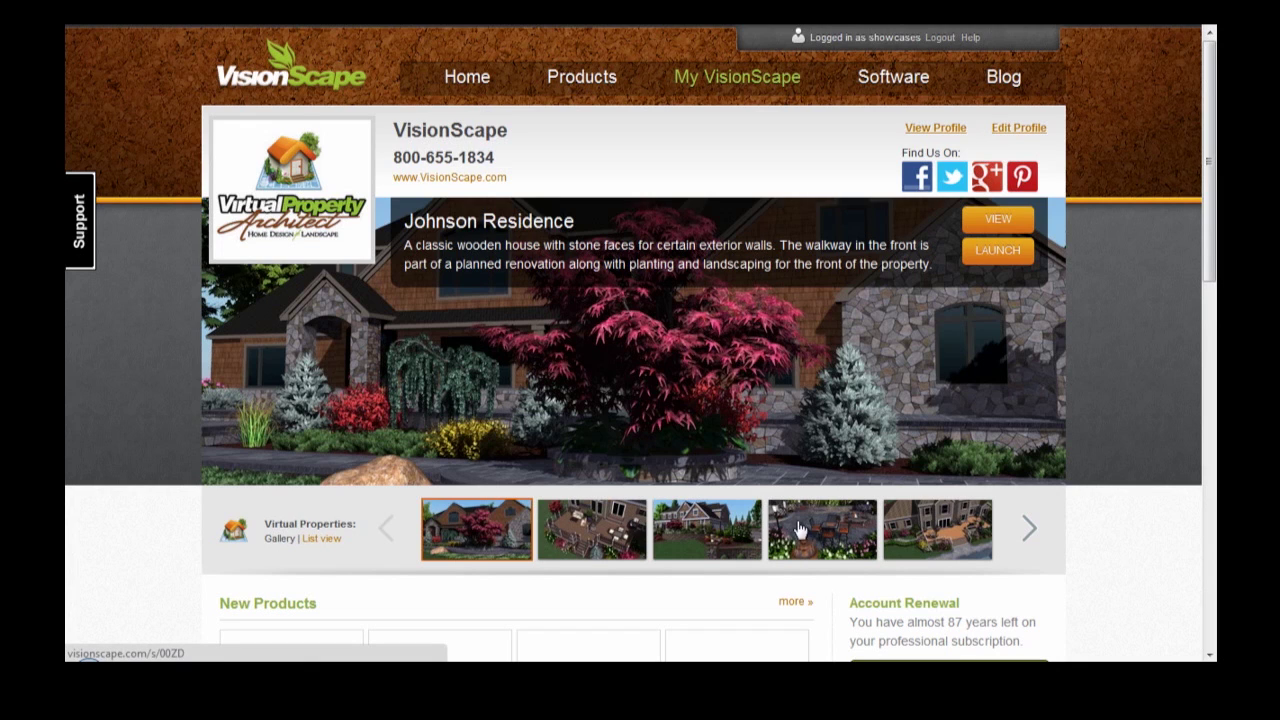
Preview the Jackson Residence banner, then switch the virtual properties to the dated list view
left_click(928, 534)
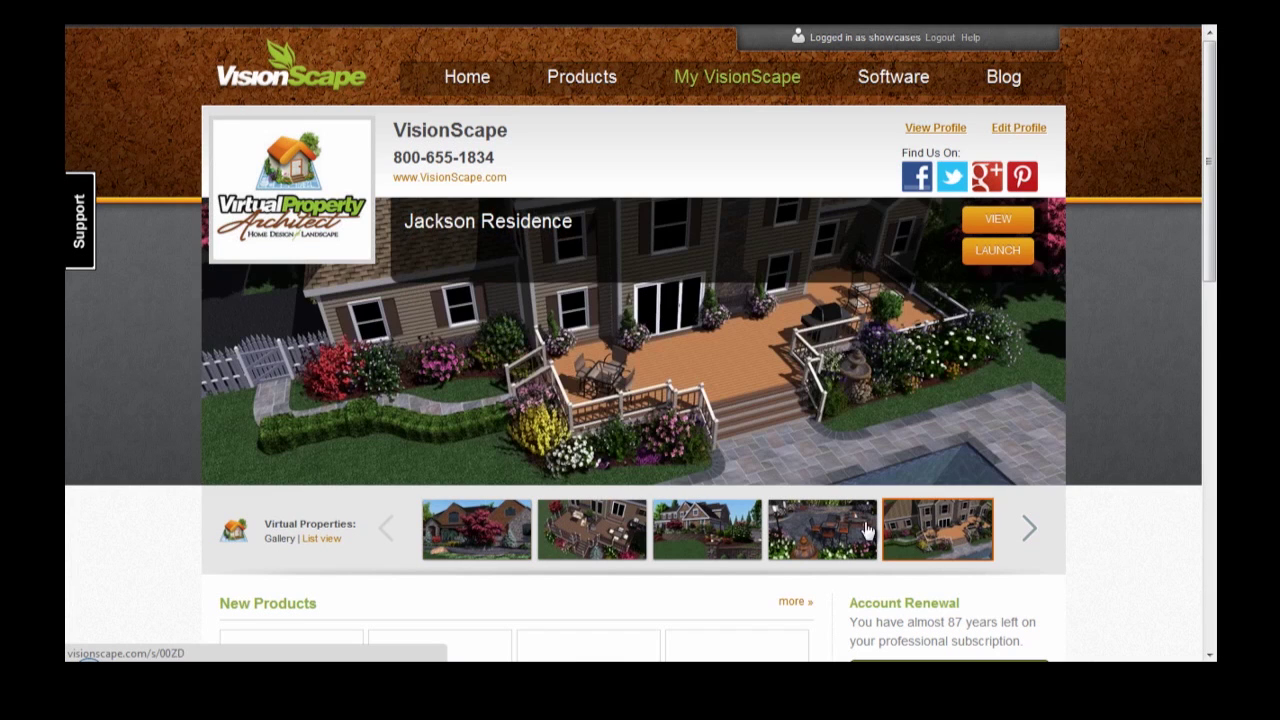
left_click(325, 539)
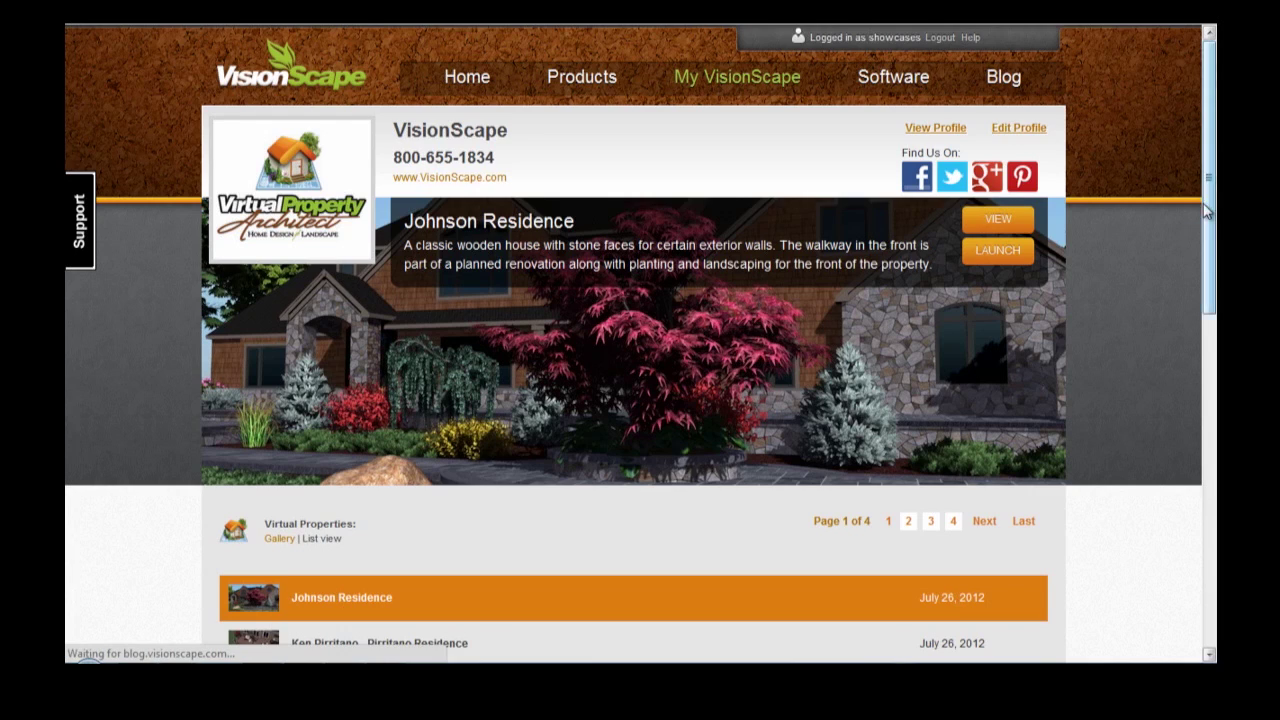
mouse_move(1203, 203)
left_mouse_down()
mouse_move(1207, 407)
mouse_move(1207, 235)
mouse_move(1194, 222)
left_mouse_up()
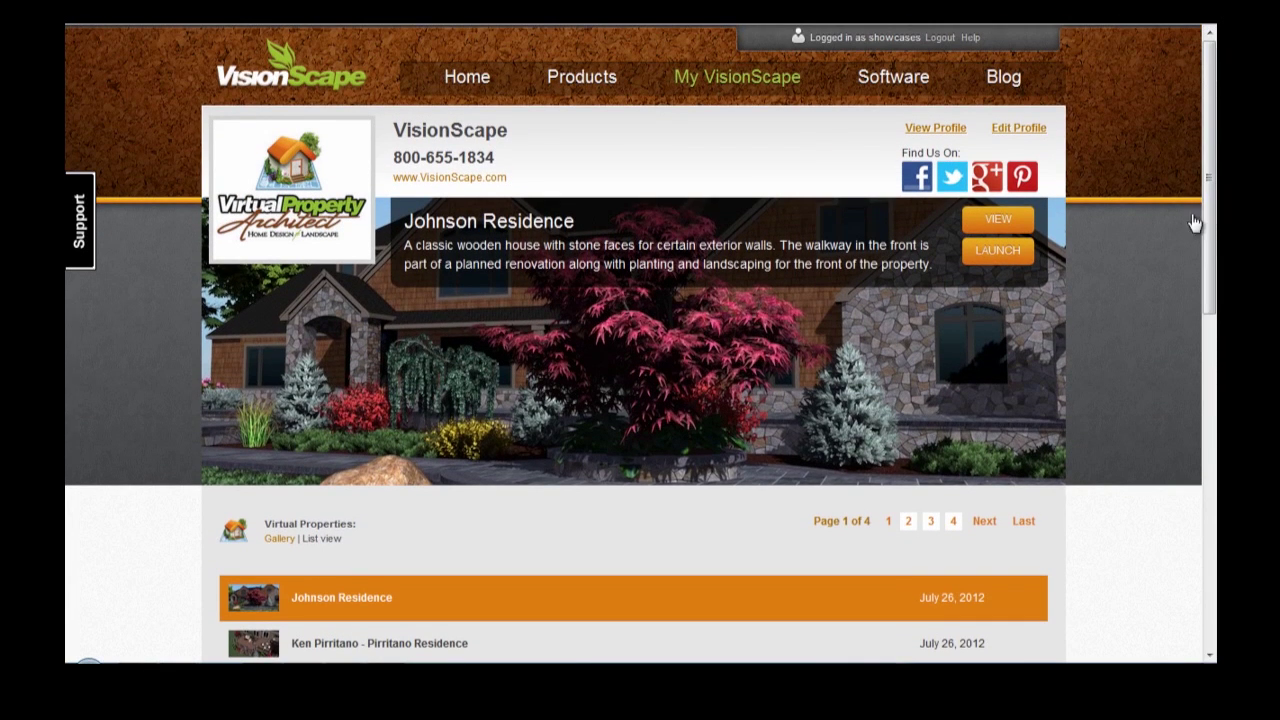
Open the Johnson Residence page and browse its Front Yard image and date-grouped assets
left_click(1003, 222)
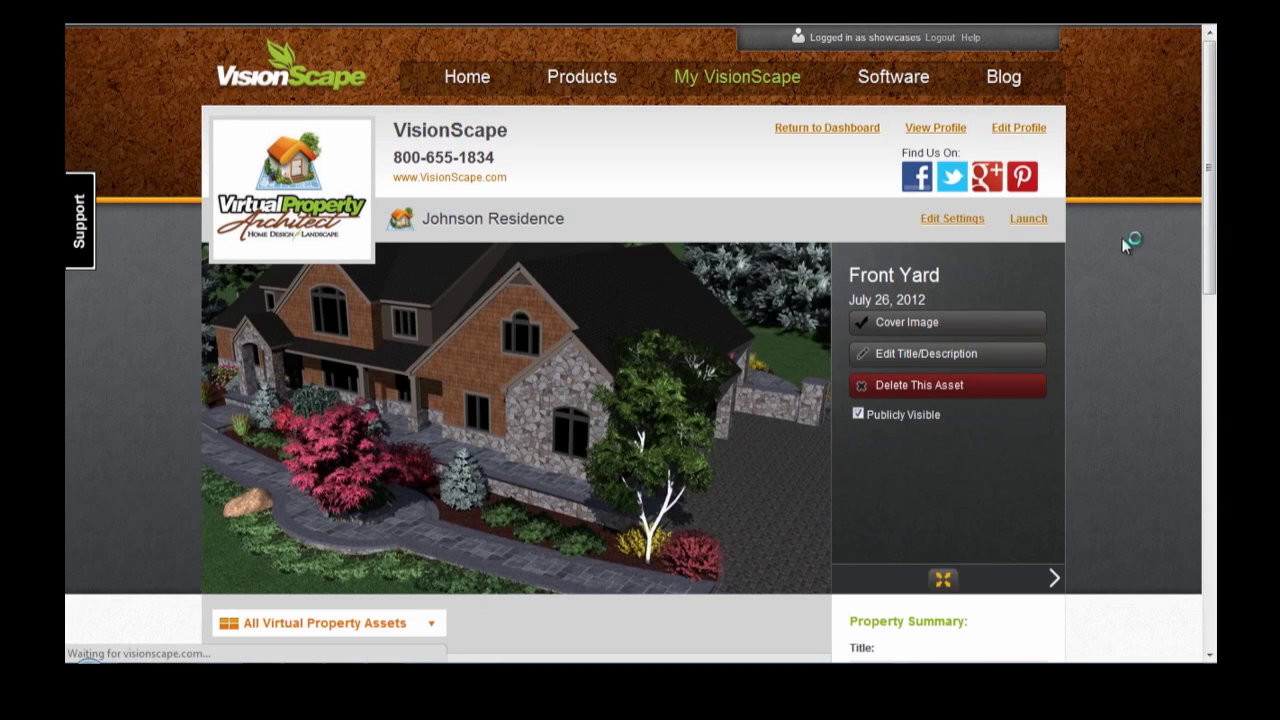
left_click_drag(1207, 145, 1195, 395)
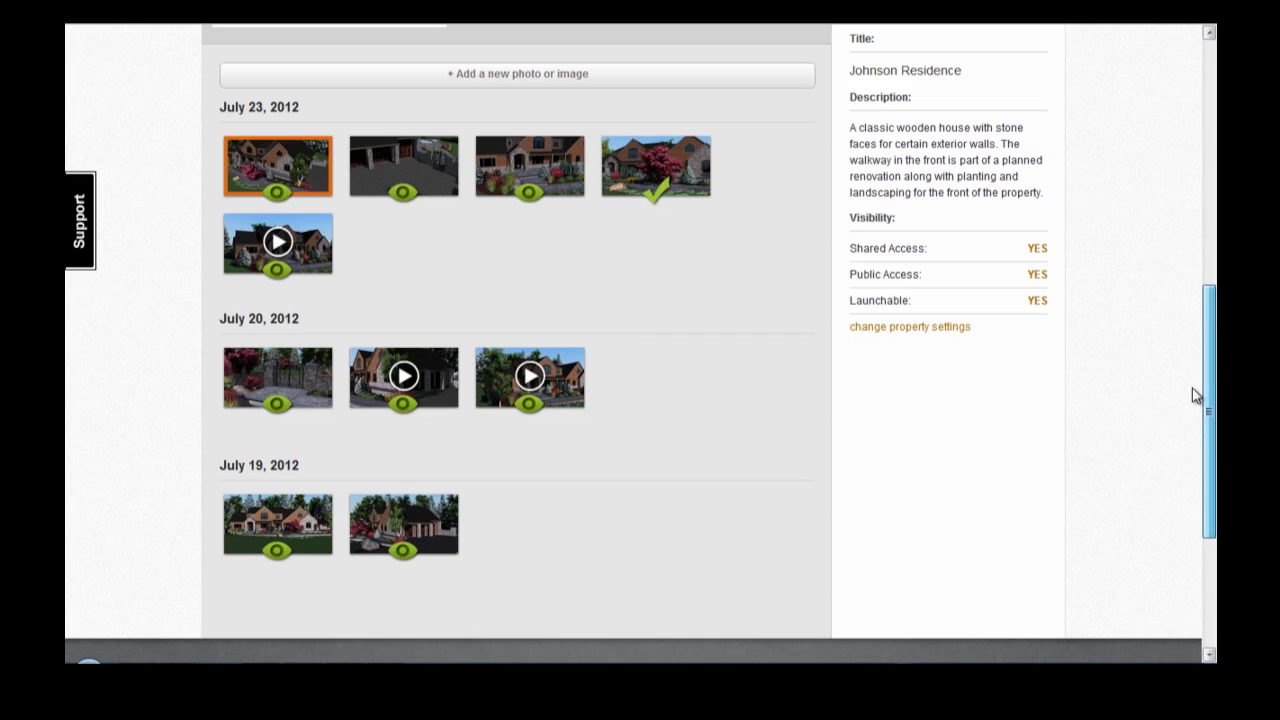
left_click_drag(1194, 394, 1200, 136)
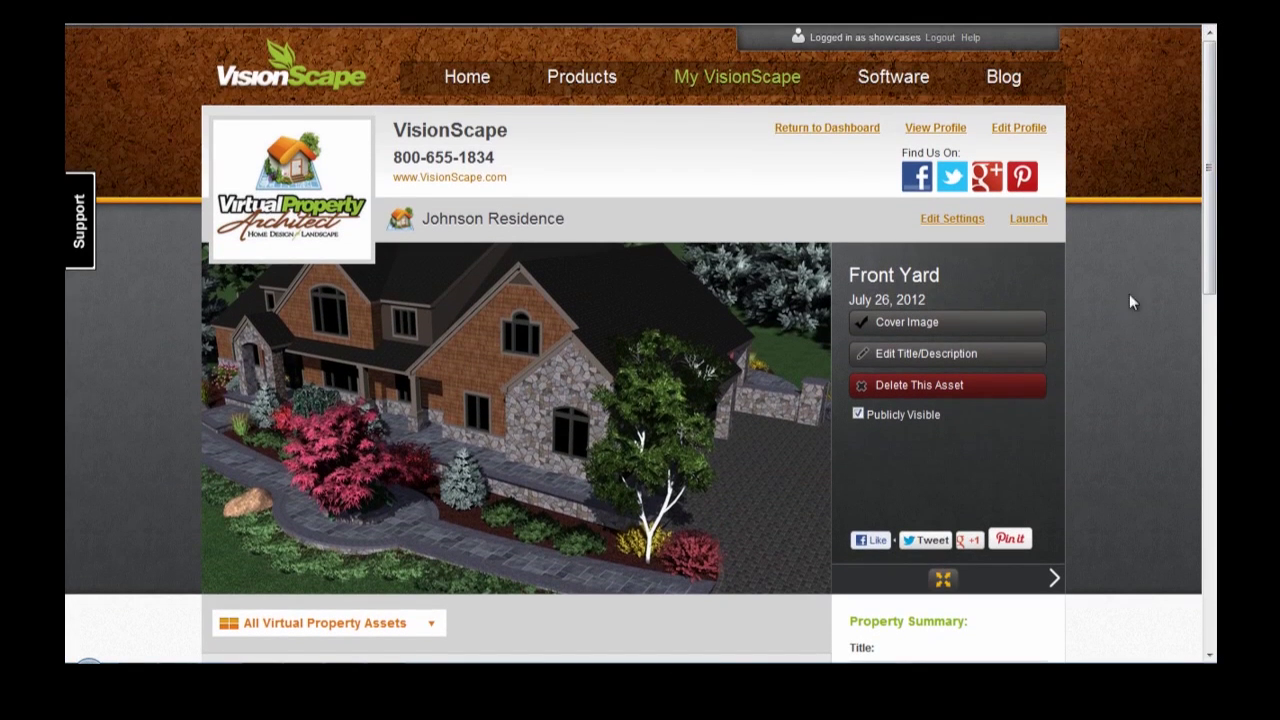
Step past the Garage image and select the third thumbnail to show the Entrance asset
left_click(1054, 578)
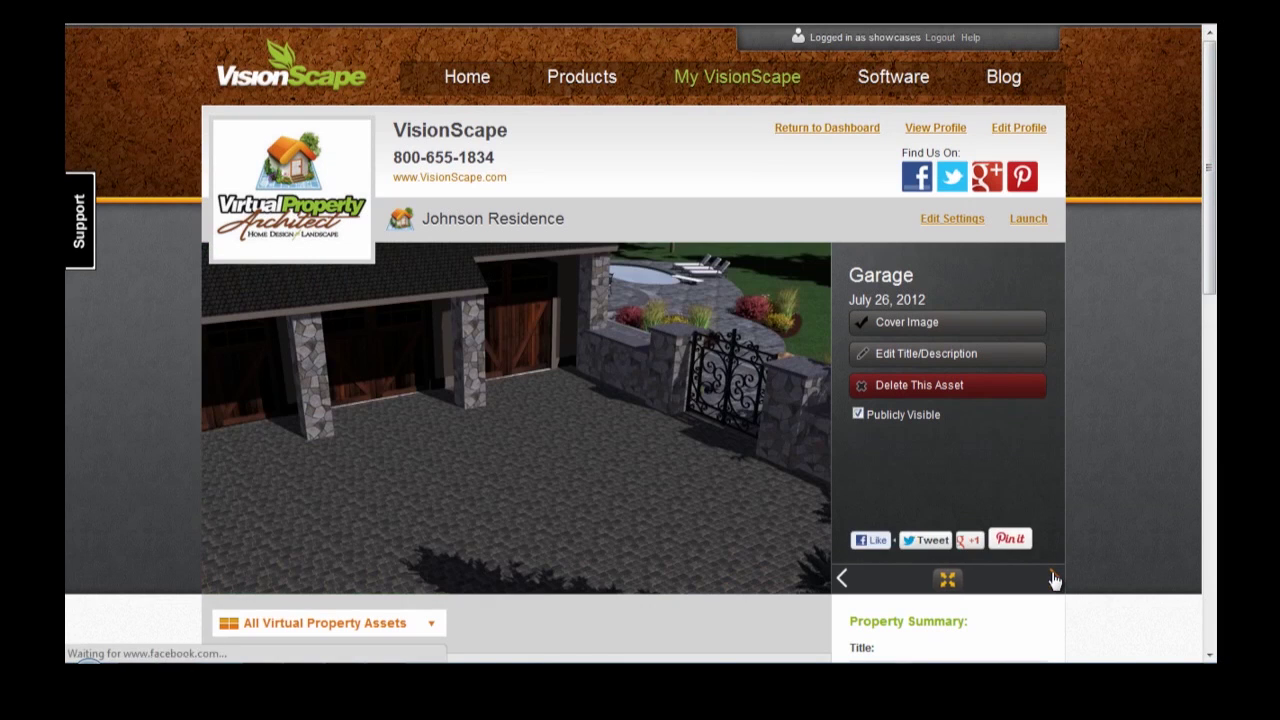
left_click_drag(1209, 265, 1200, 382)
left_click(558, 495)
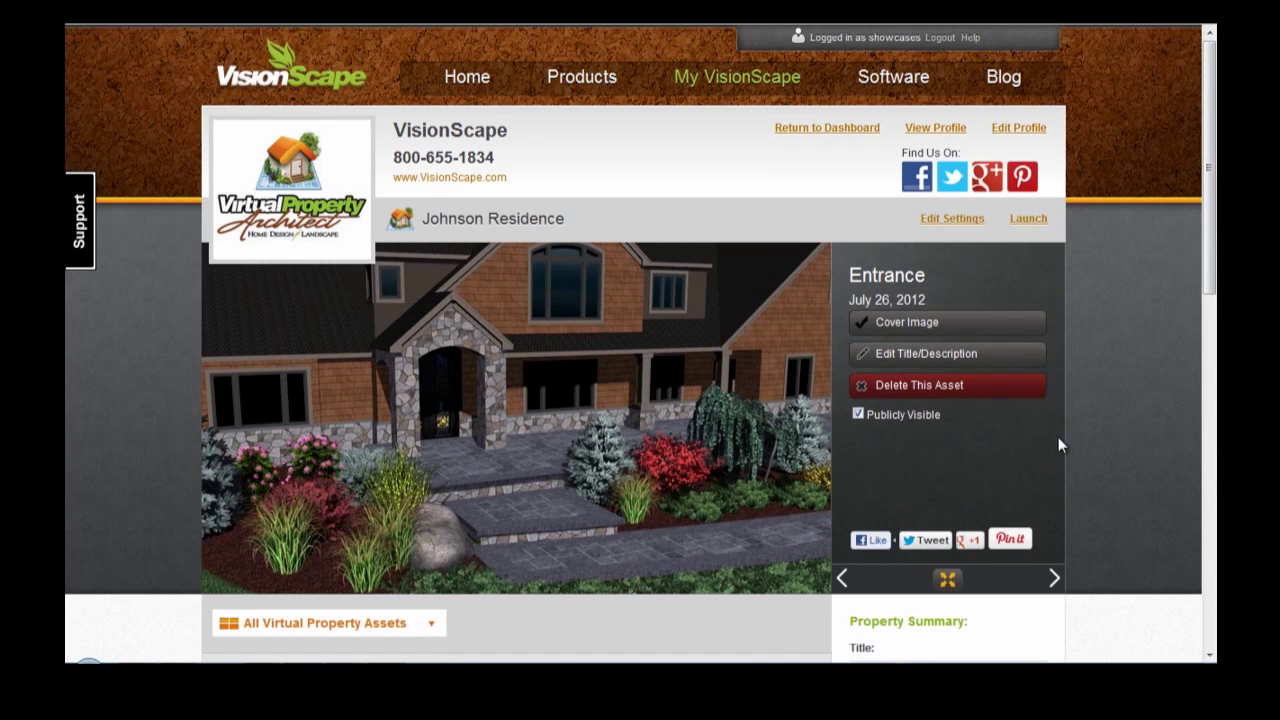
Append 'What do you think?' to the Entrance asset's description and save the changes
left_click(936, 358)
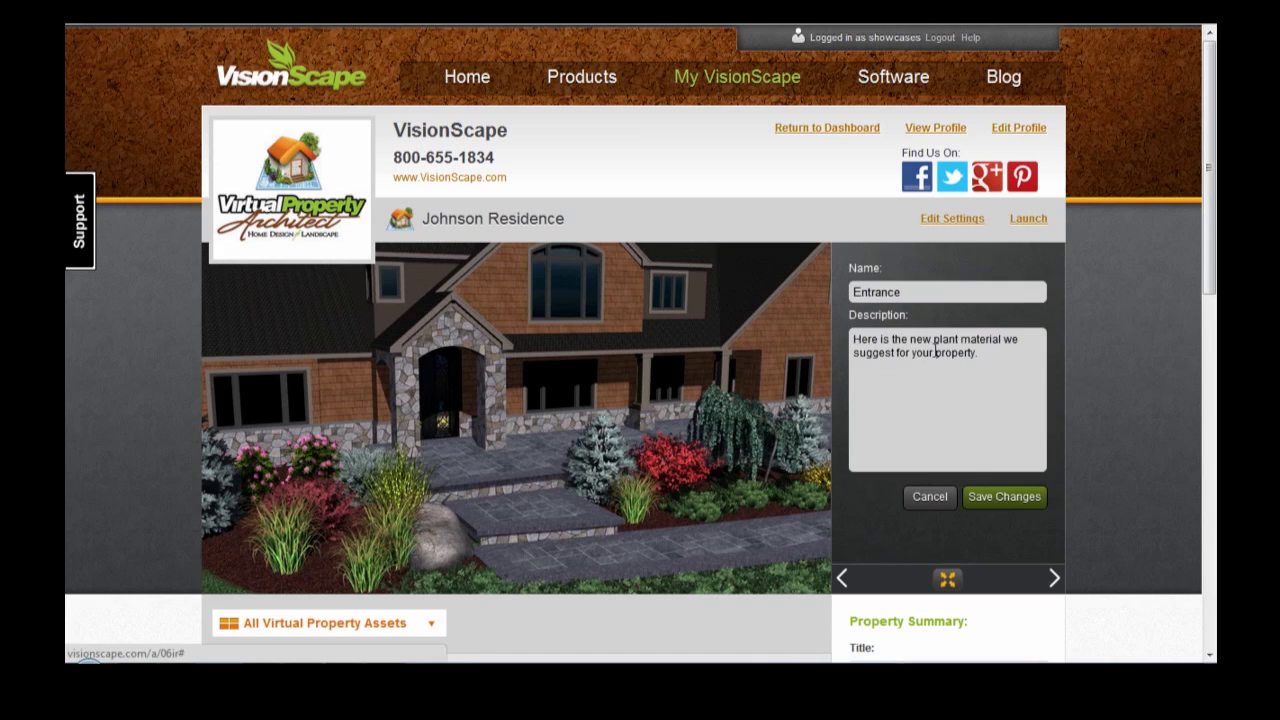
left_click(995, 354)
type("Wh")
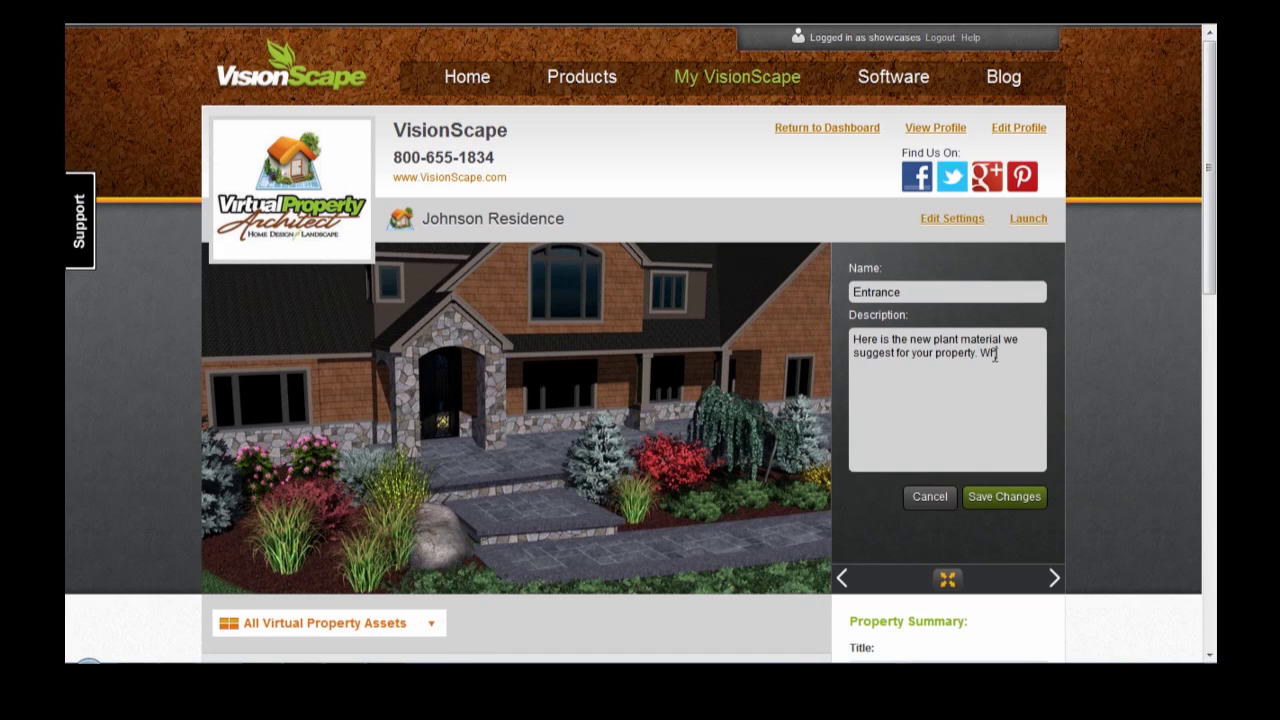
type("at do you think?")
left_click(1037, 508)
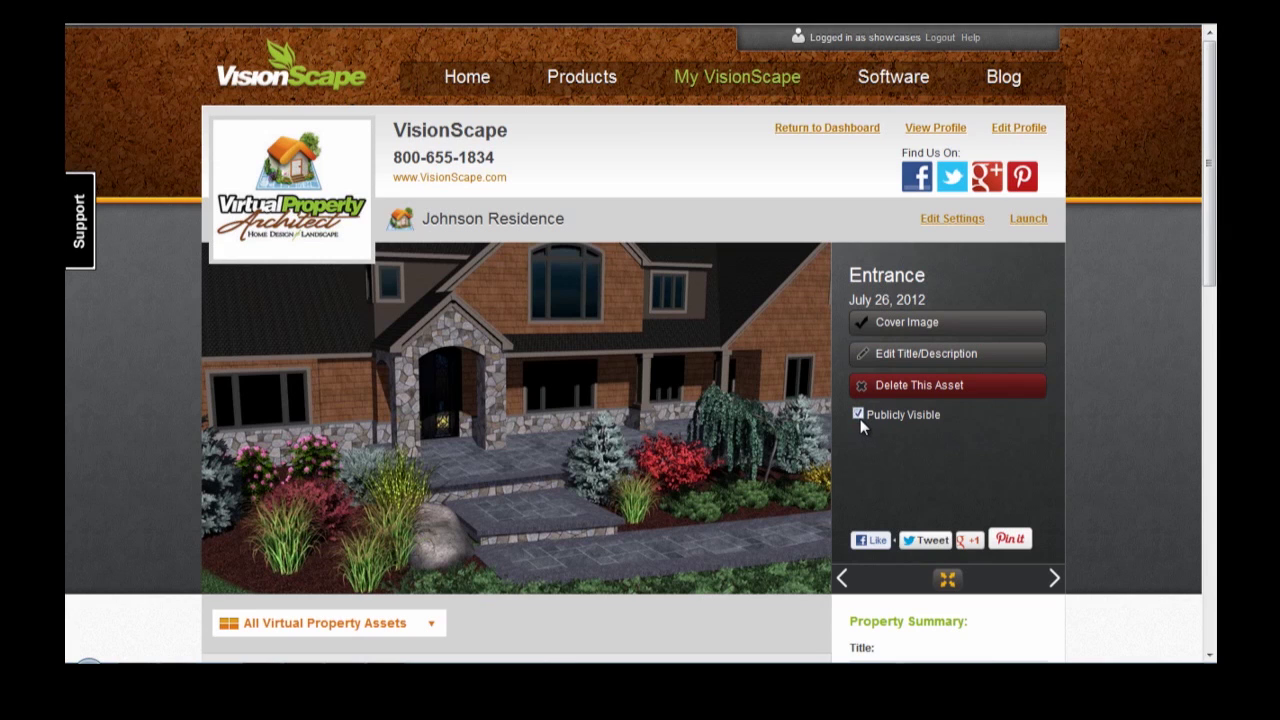
Open Johnson Residence's settings and inspect the shared-access link in the Visibility section
left_click_drag(1208, 143, 1207, 173)
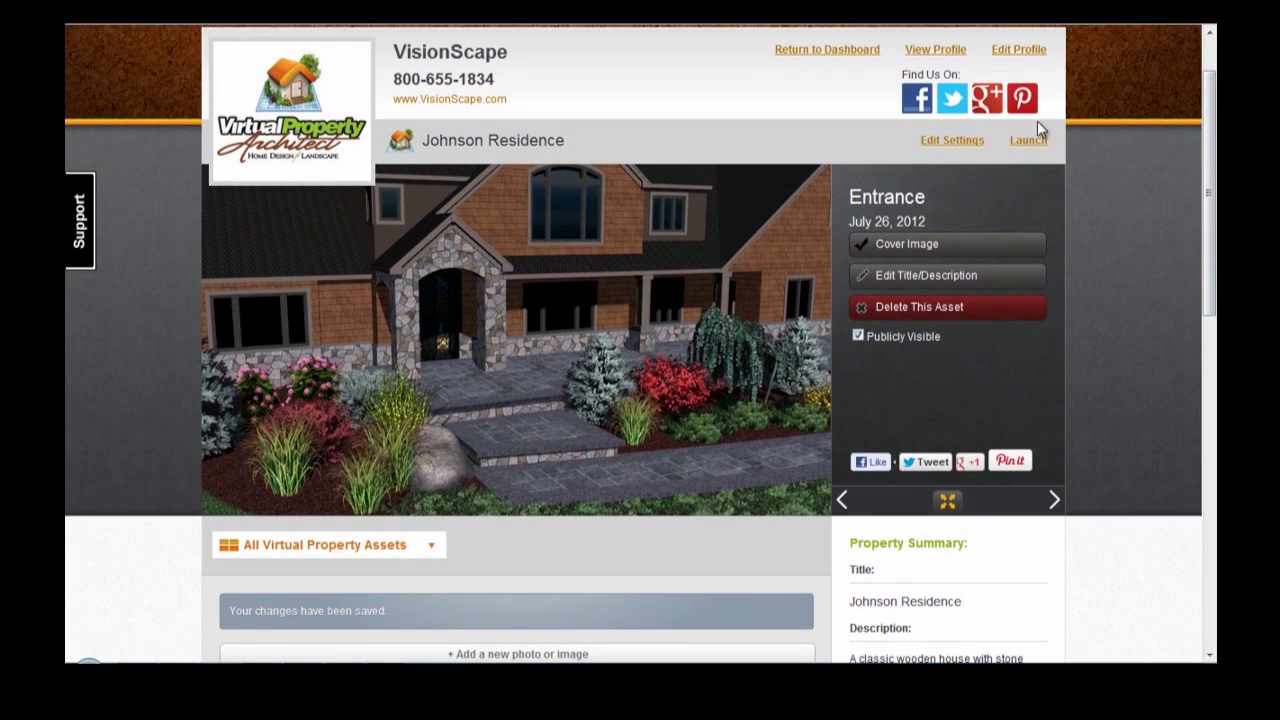
left_click(952, 140)
left_click_drag(1208, 103, 1206, 187)
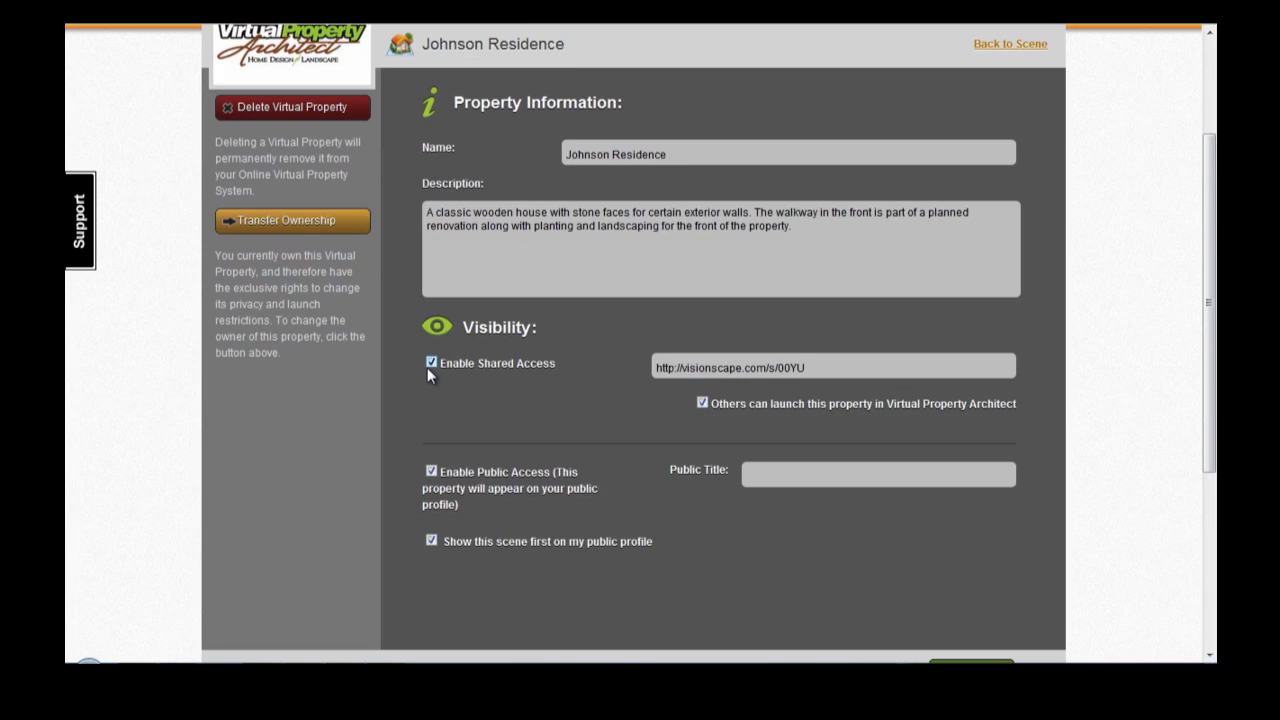
left_click(724, 366)
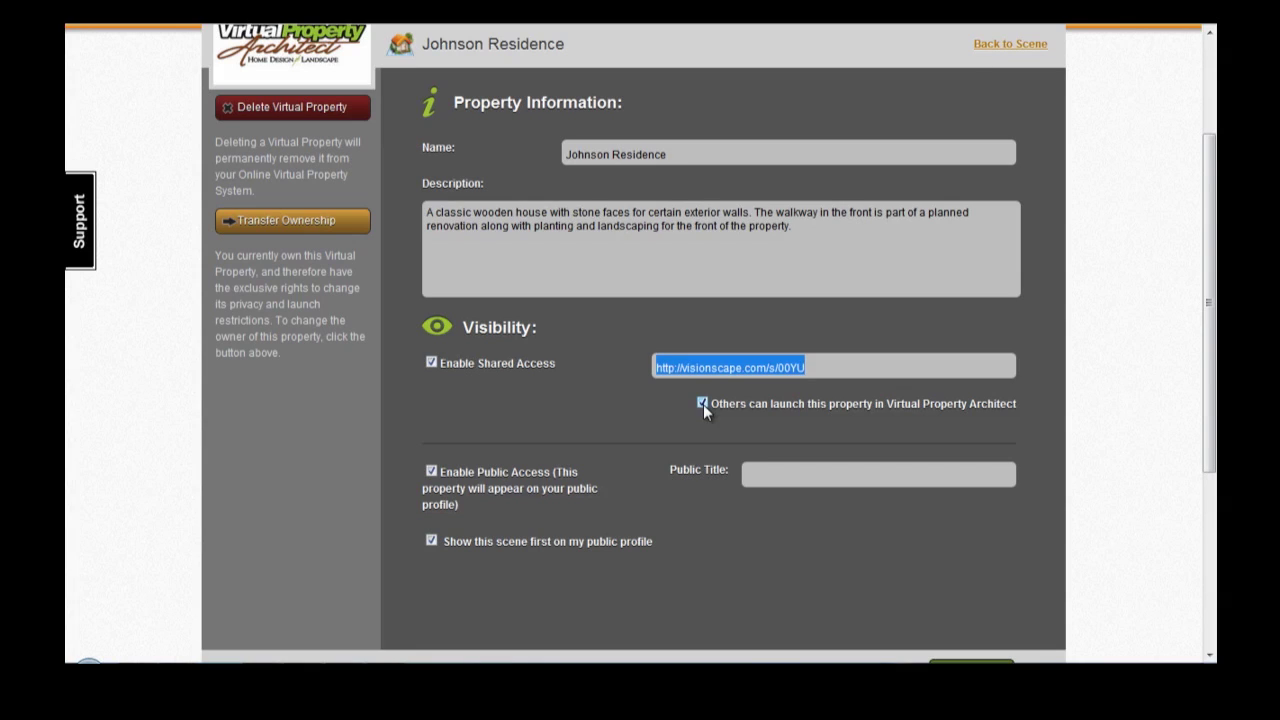
left_click(515, 432)
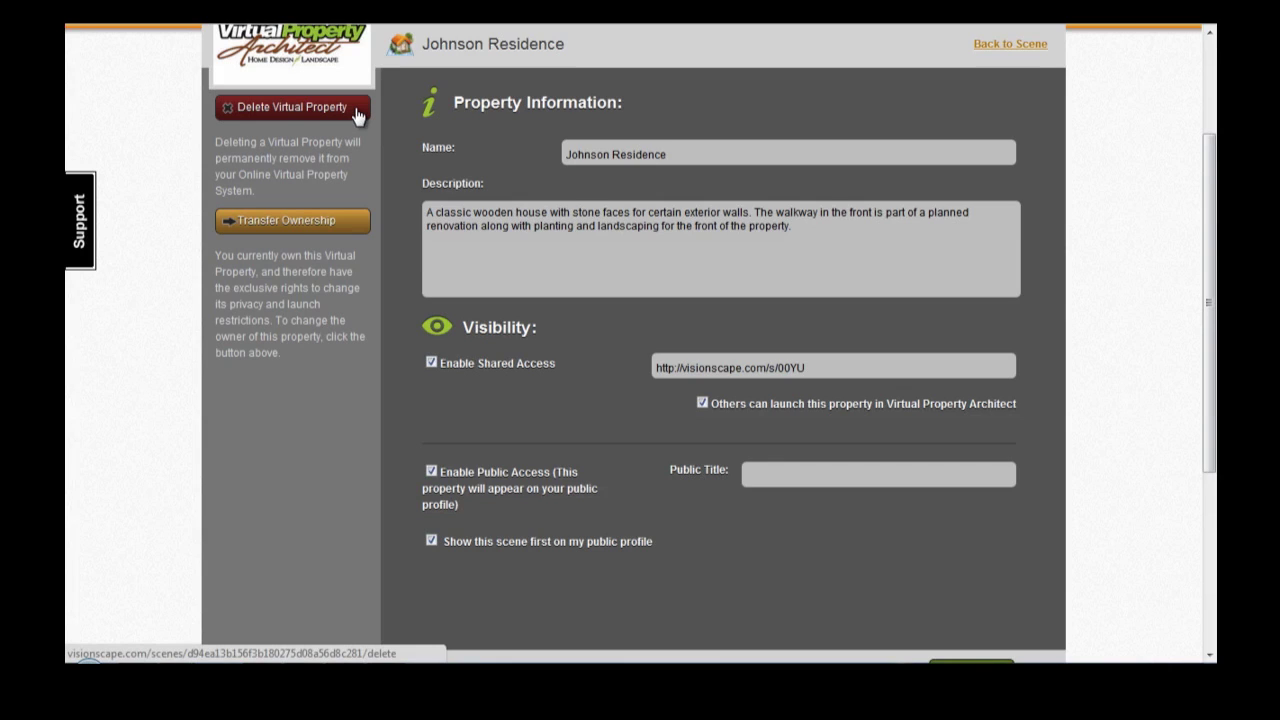
Go back to the scene view and scroll to the asset thumbnails and Property Summary
left_click(1008, 48)
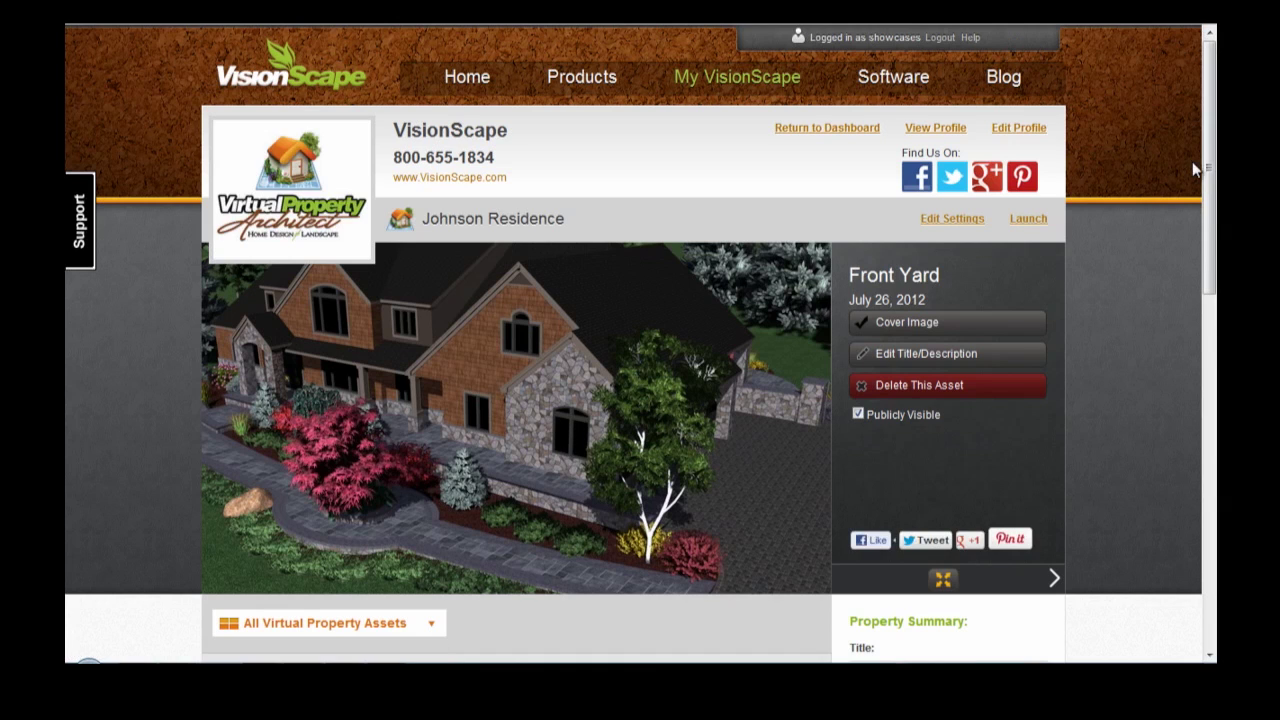
left_click_drag(1208, 148, 1210, 314)
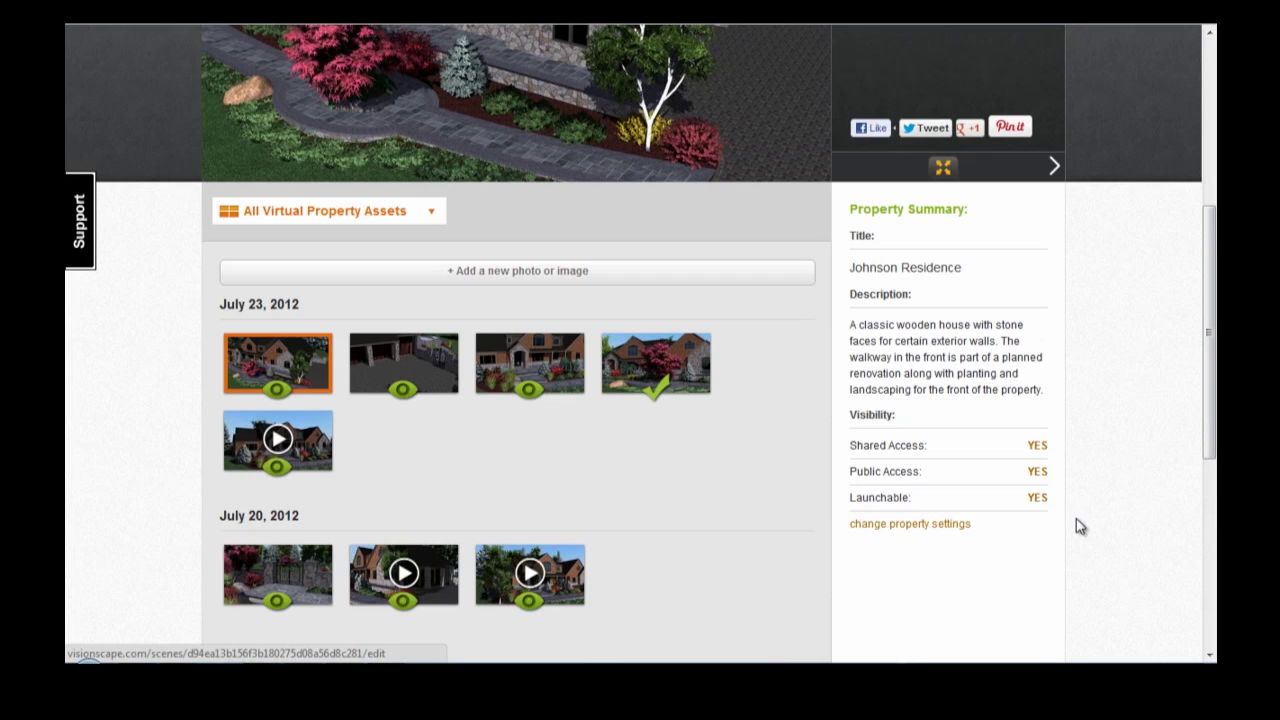
left_click_drag(1210, 440, 1211, 261)
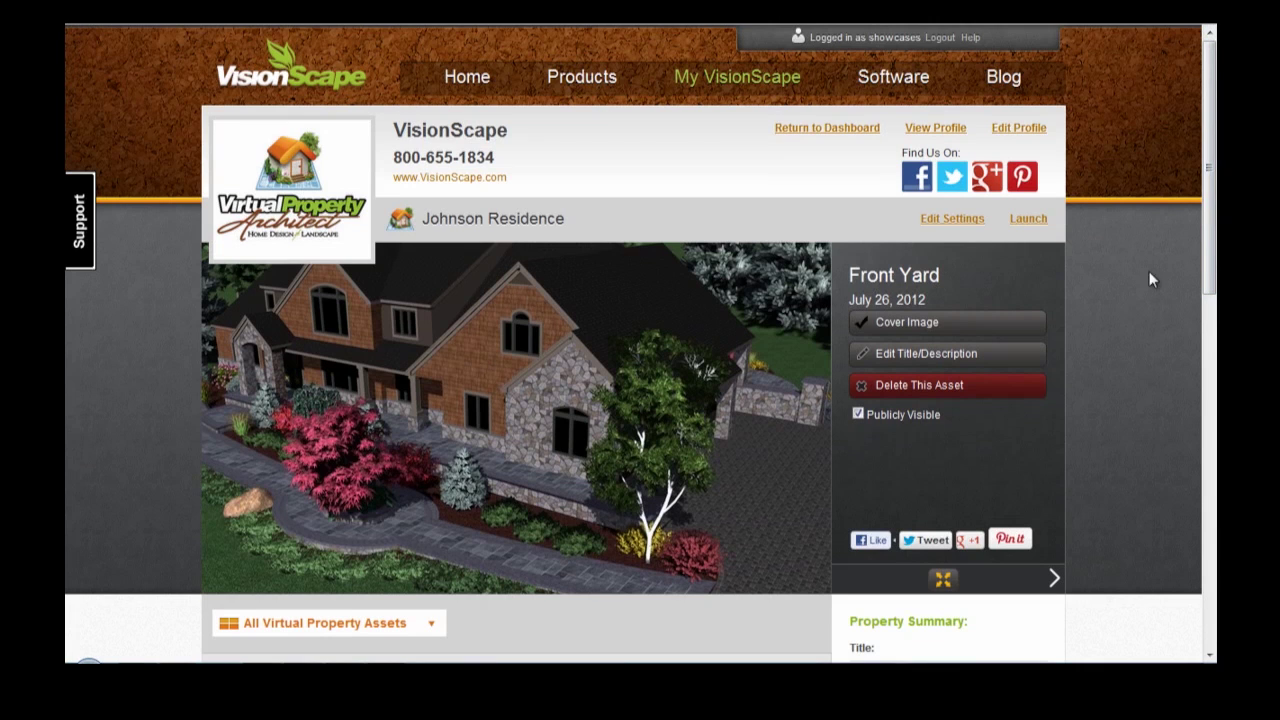
scroll(1197, 197, "down", 2)
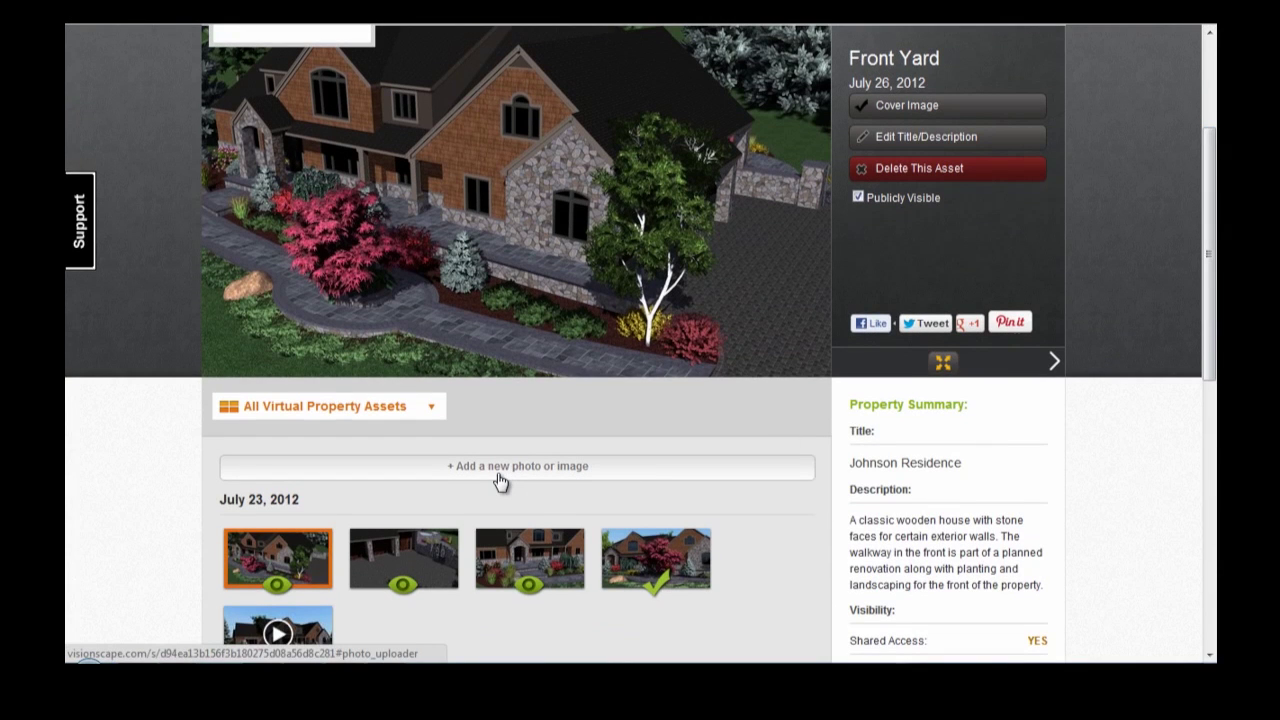
left_click(500, 468)
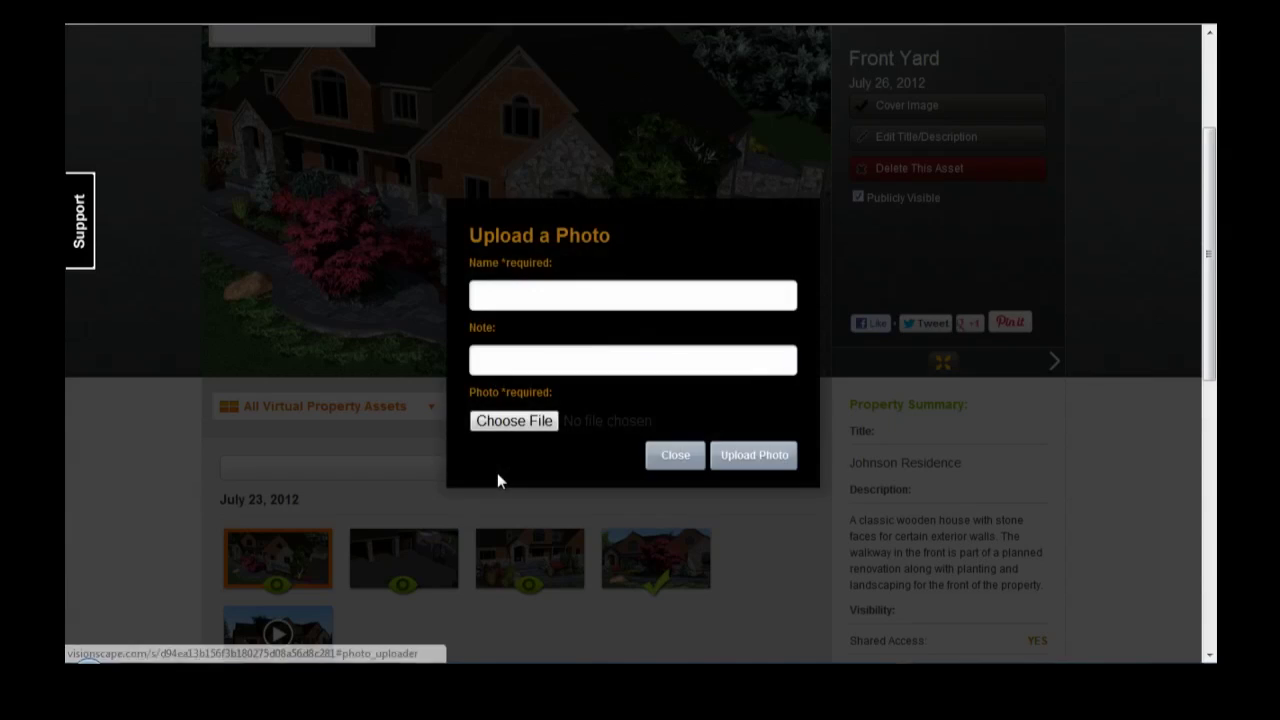
left_click(671, 460)
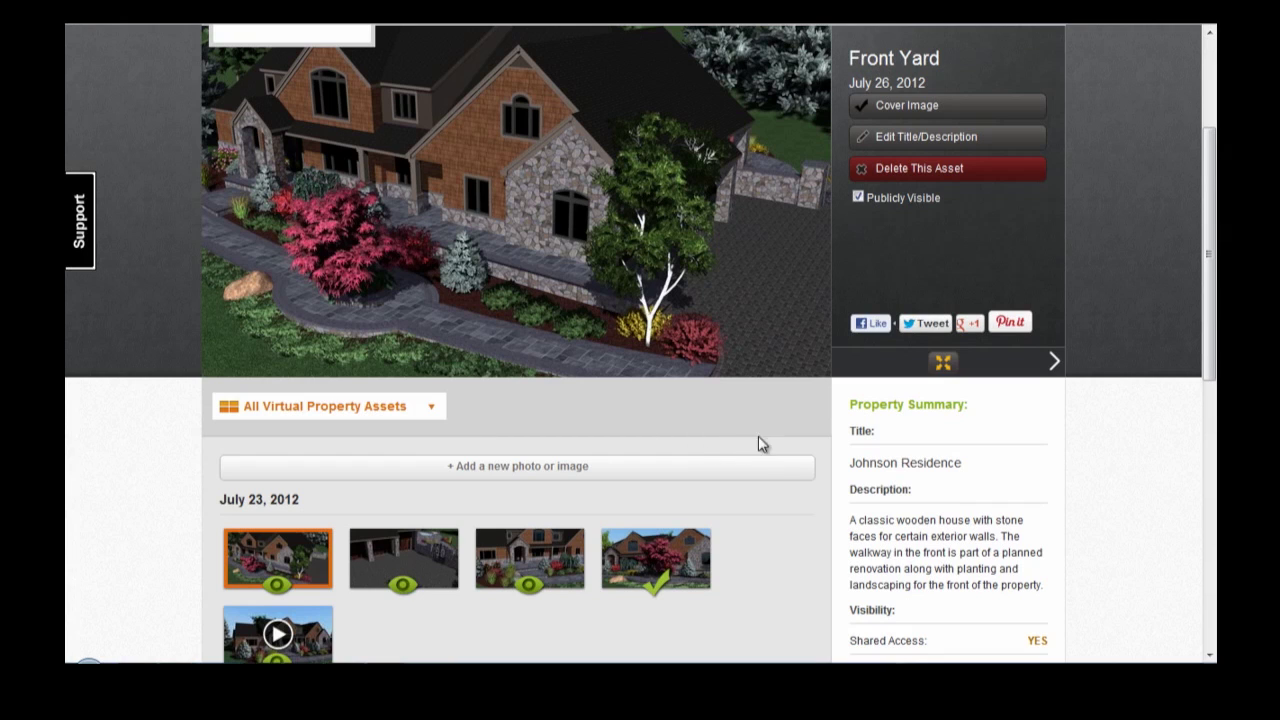
left_click_drag(1204, 339, 1204, 329)
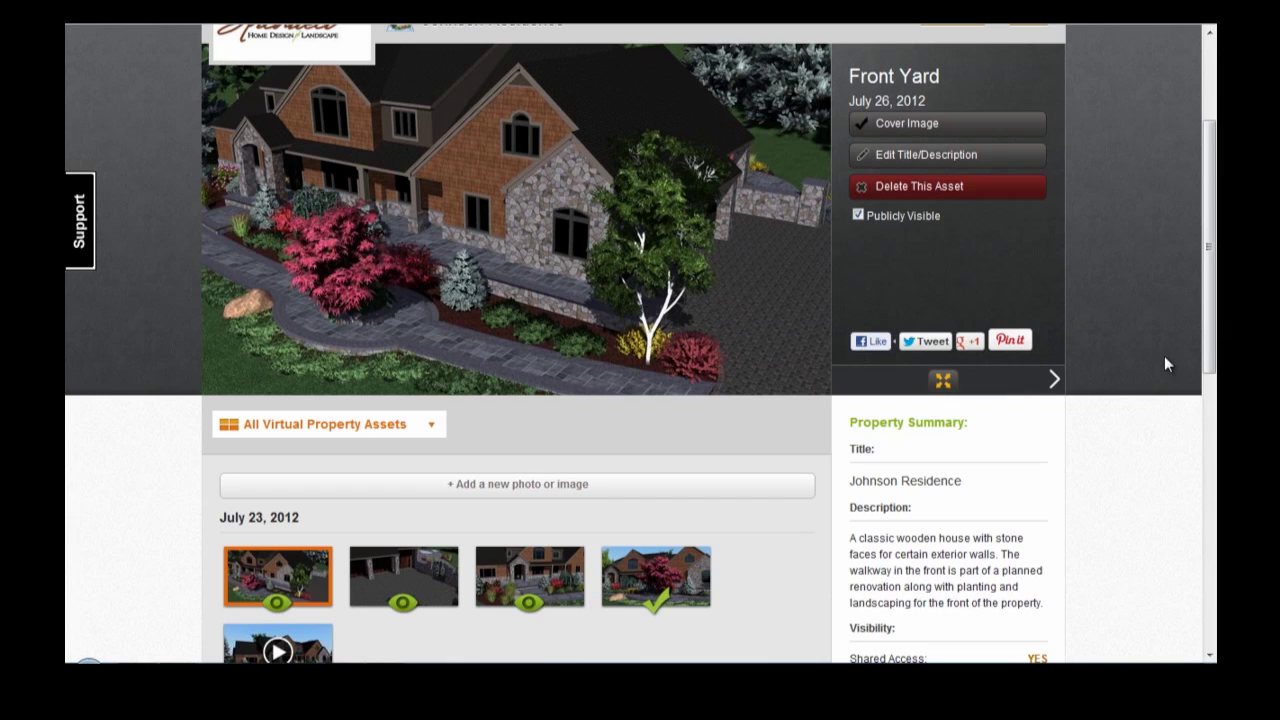
left_click_drag(1210, 350, 1210, 262)
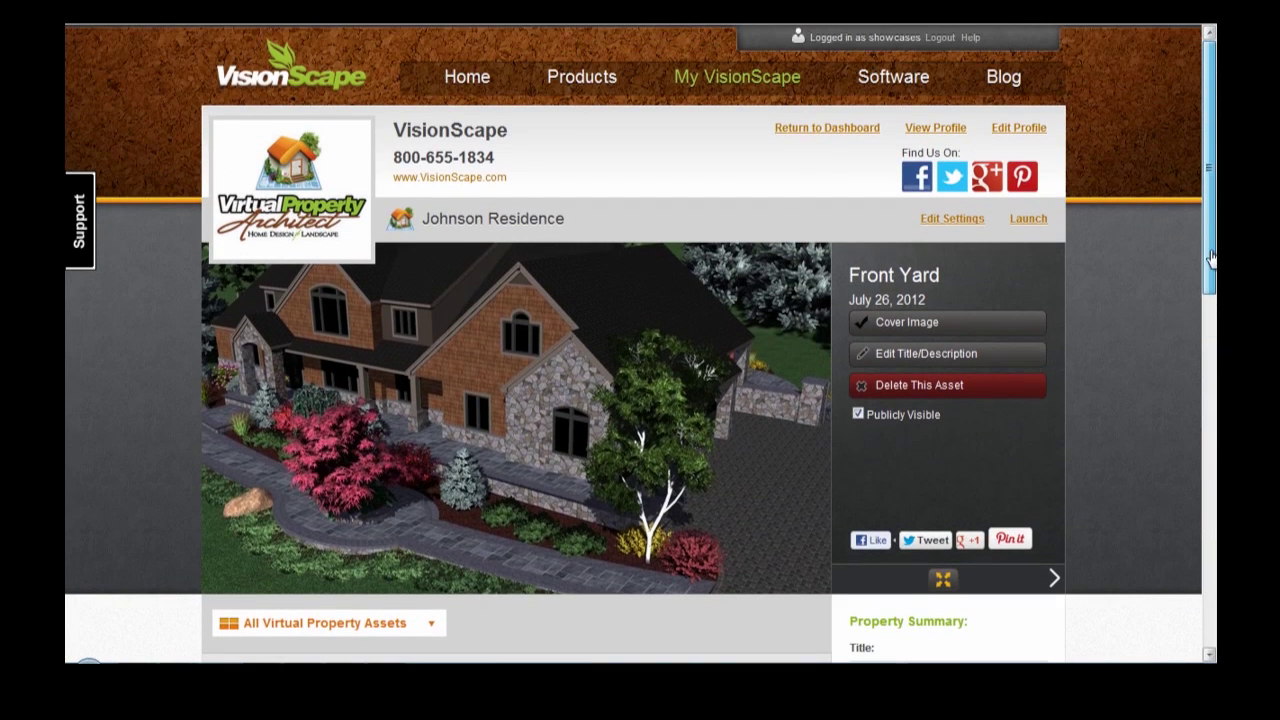
Return to the dashboard and scroll through New Products and Design Templates, then back up
left_click(868, 130)
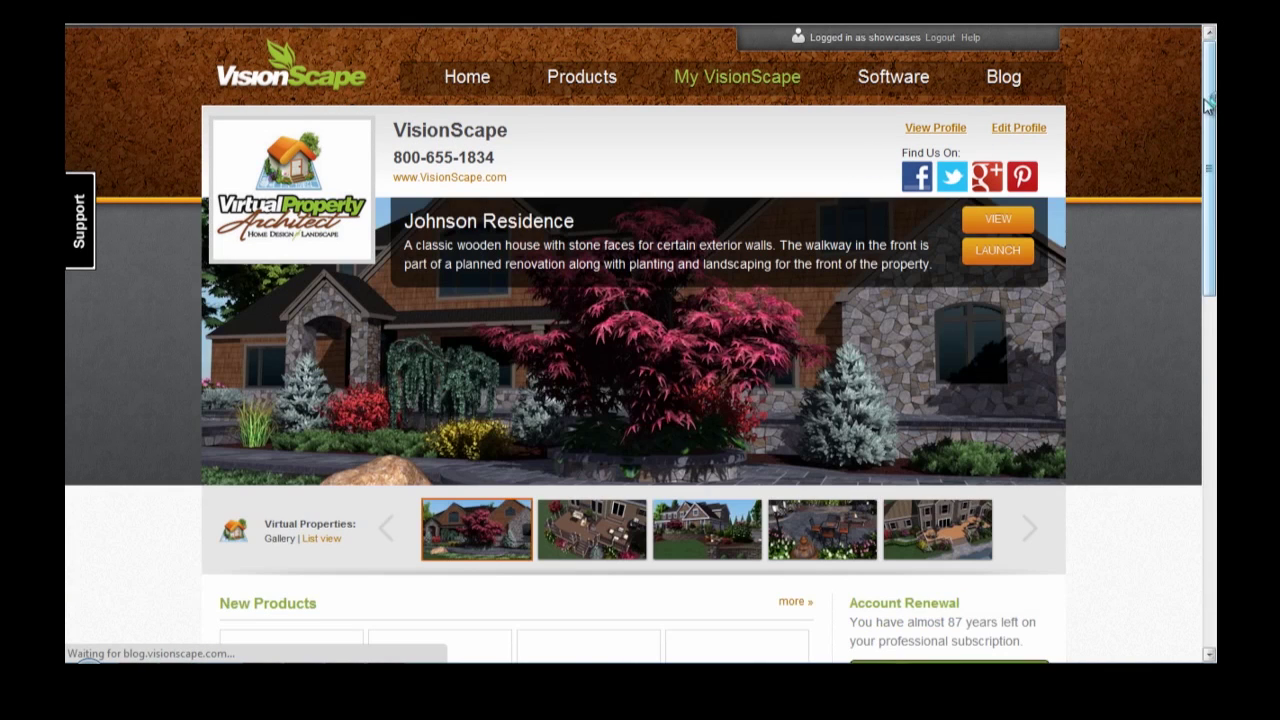
left_click_drag(1210, 104, 1210, 310)
left_click_drag(1210, 361, 1210, 375)
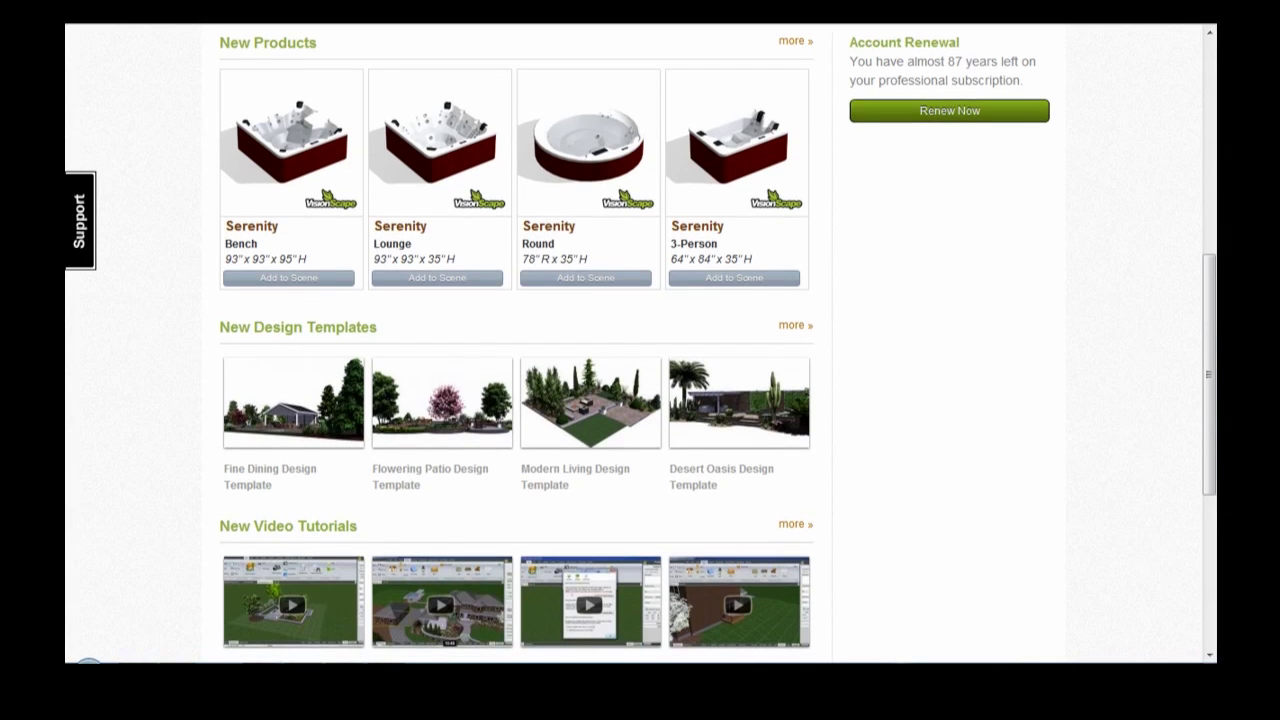
mouse_move(1210, 334)
left_mouse_down()
mouse_move(1210, 388)
mouse_move(1210, 346)
left_mouse_up()
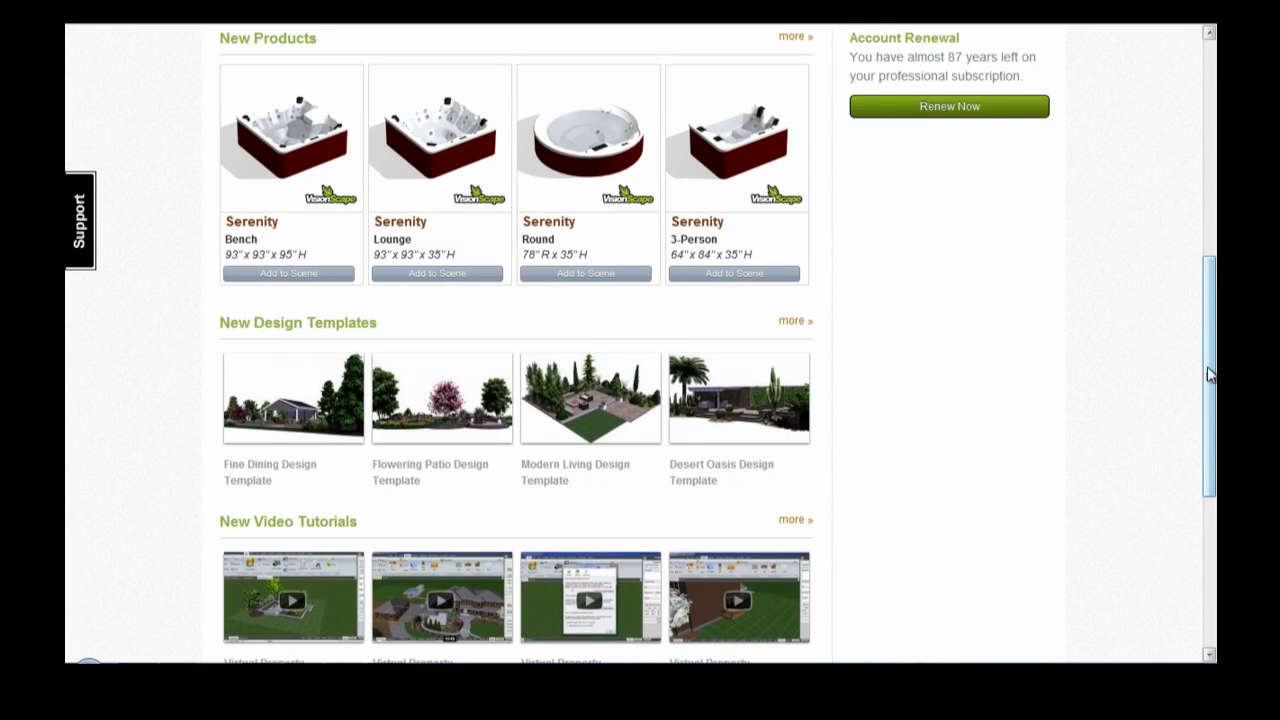
left_click_drag(1210, 374, 1208, 152)
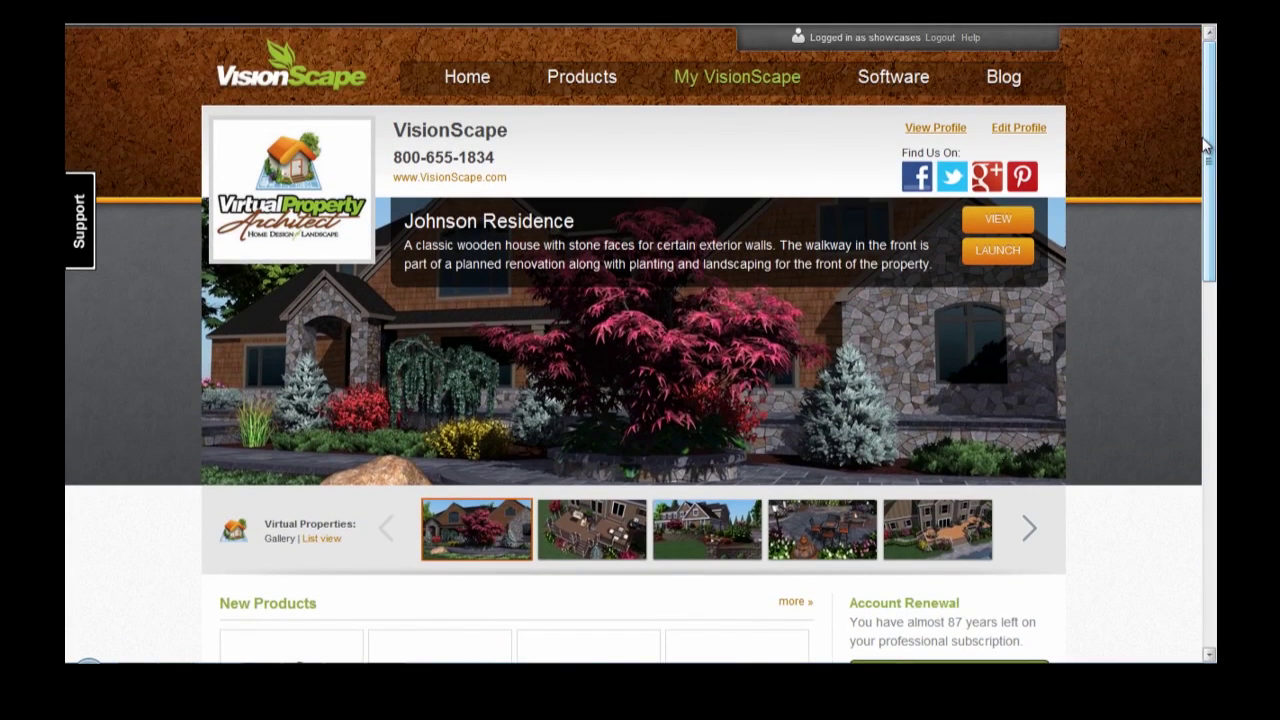